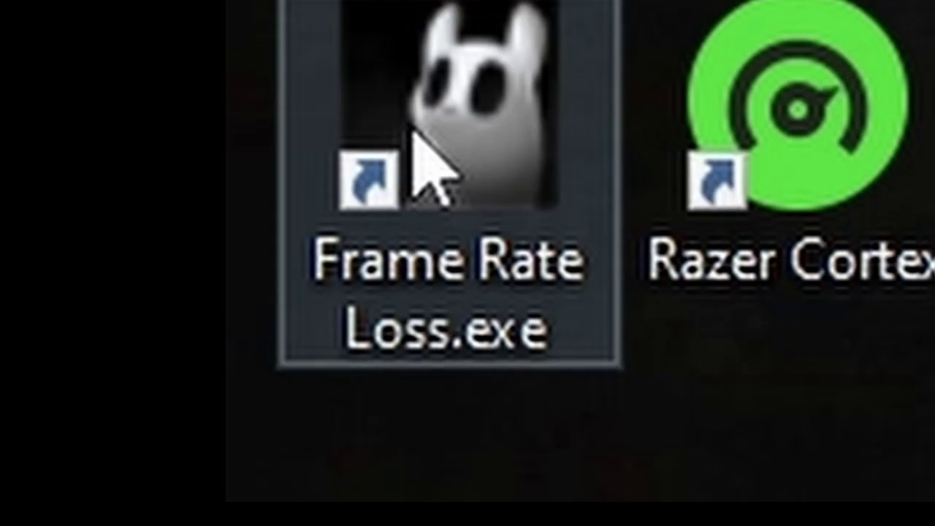
Start Rain World from the Frame Rate Loss.exe desktop shortcut
click(414, 134)
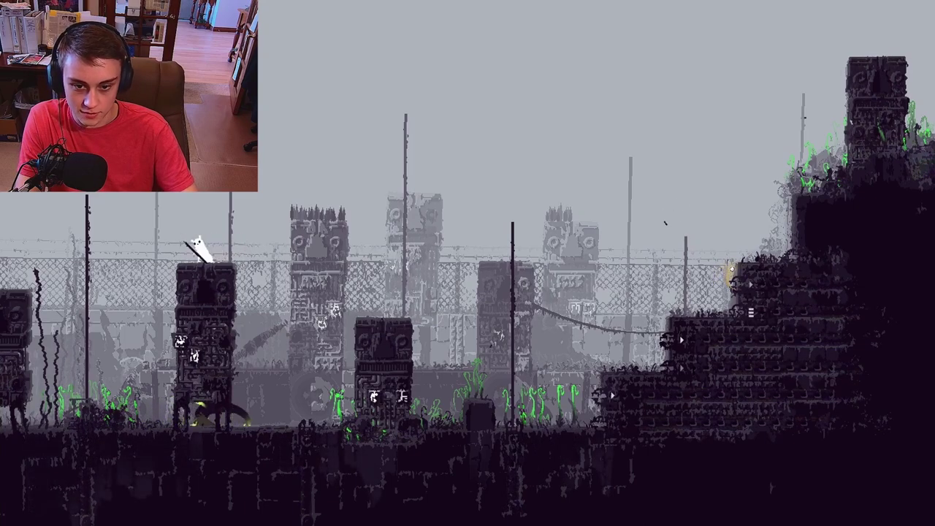
Walk the slugcat off the pillar top to the ground and run right
key(Right)
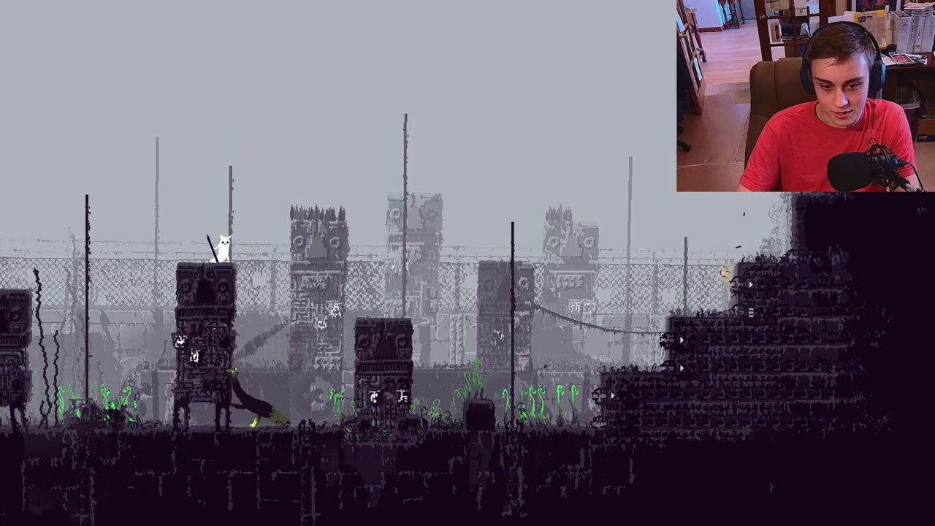
key(Right)
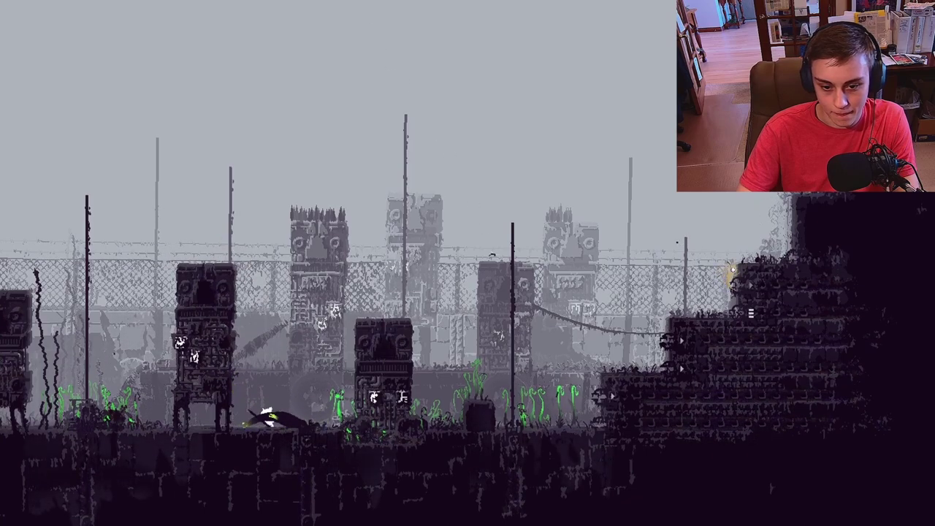
key(Left)
key(Left)
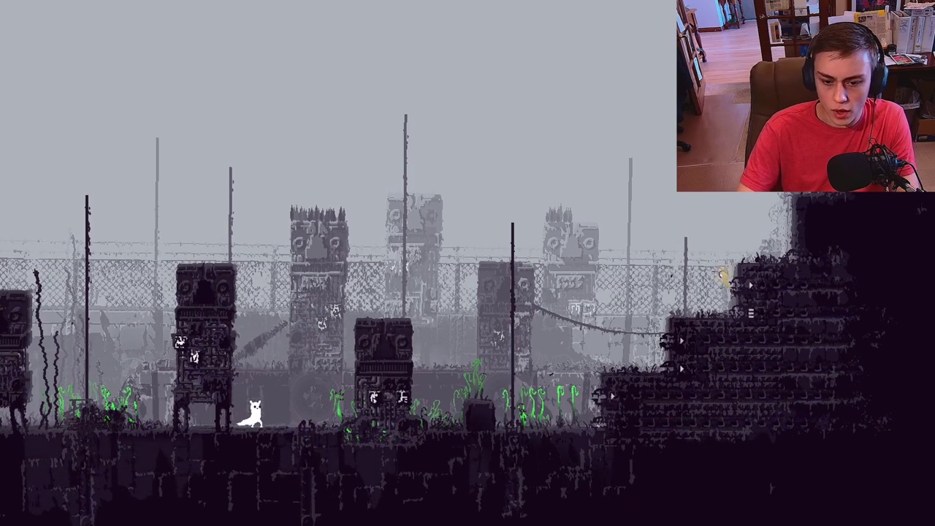
key(Right)
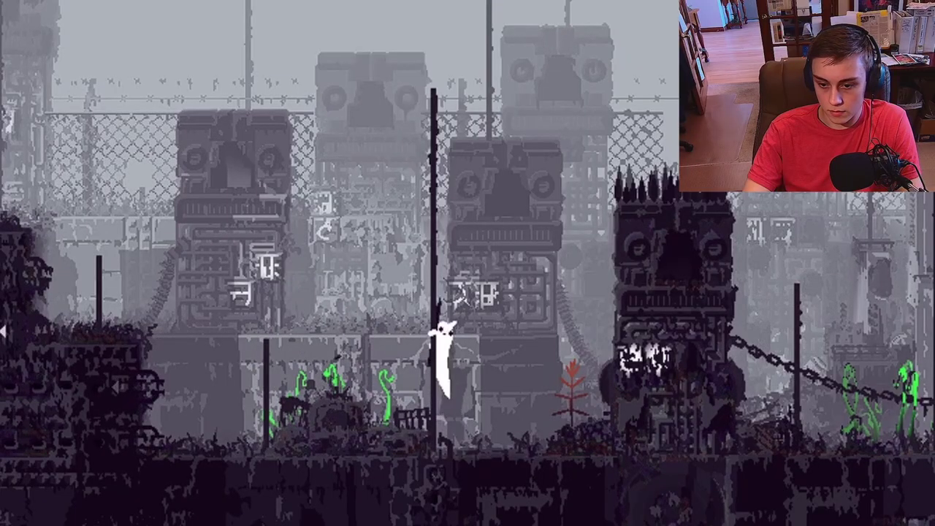
Leap from the pole onto the debris pile and crawl through the low tunnel
key(z)
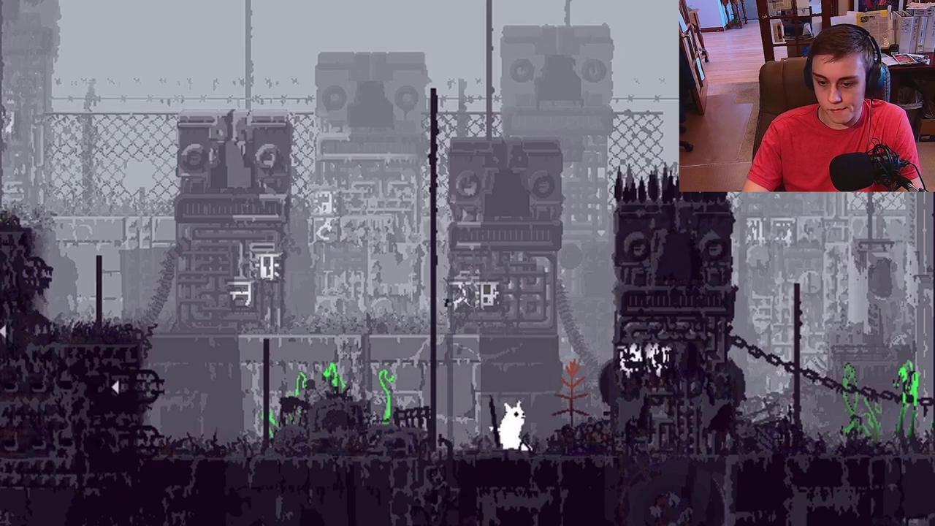
key(Right)
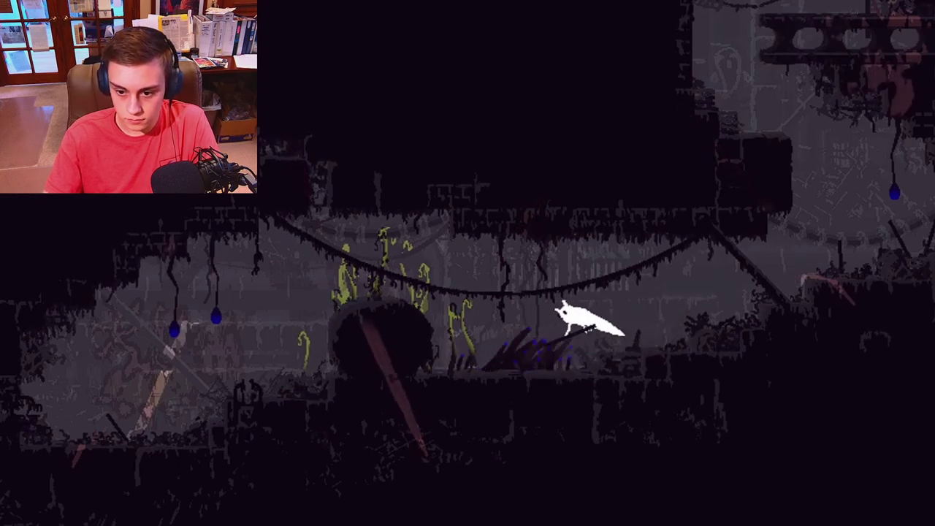
key(Down)
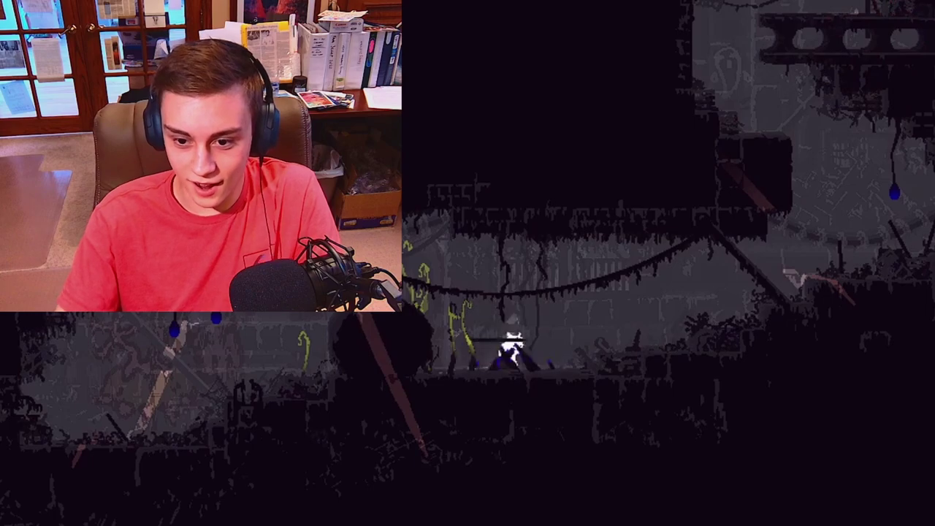
key(Right)
key(Left)
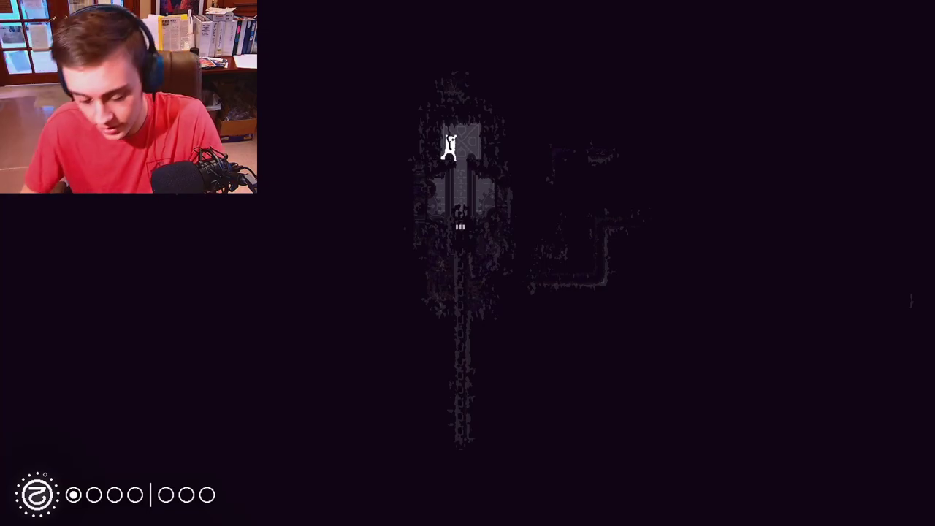
Climb and leave the pole, dismiss the map, and get onto the horizontal pole
key(Up)
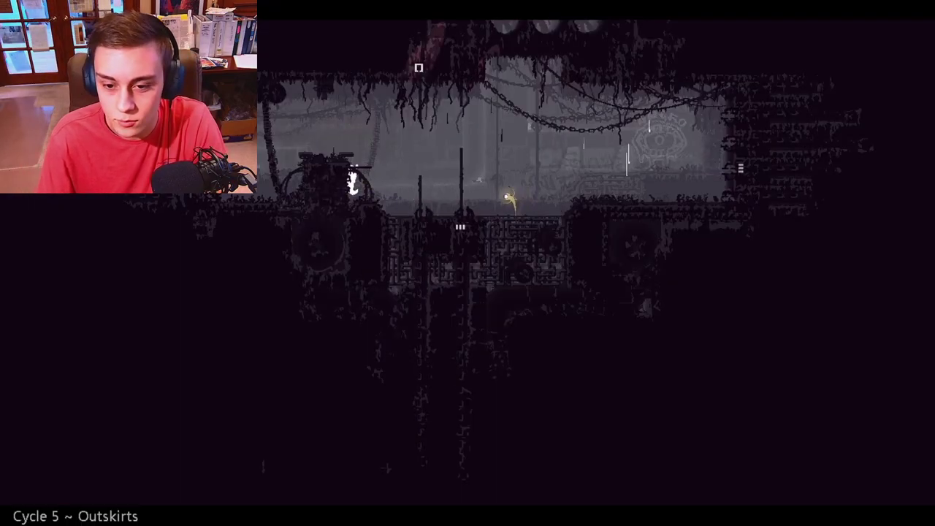
key(Left)
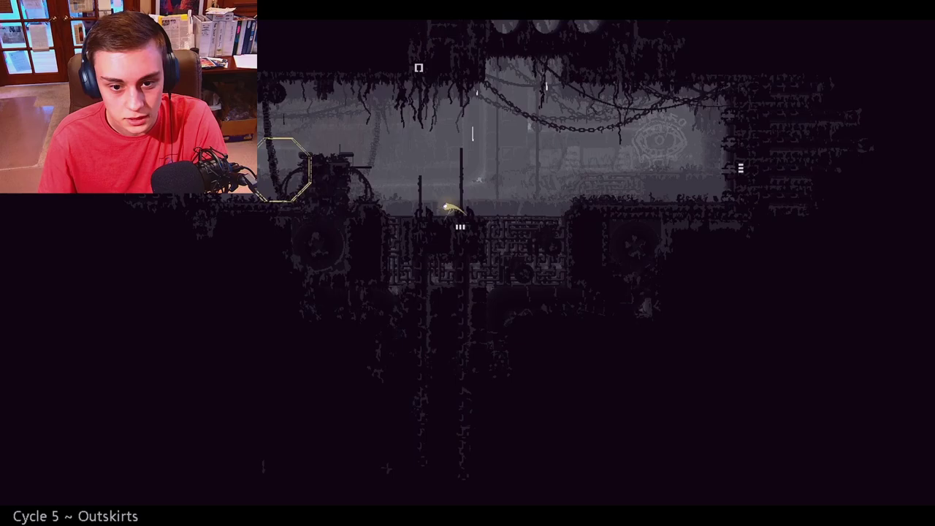
key(Left)
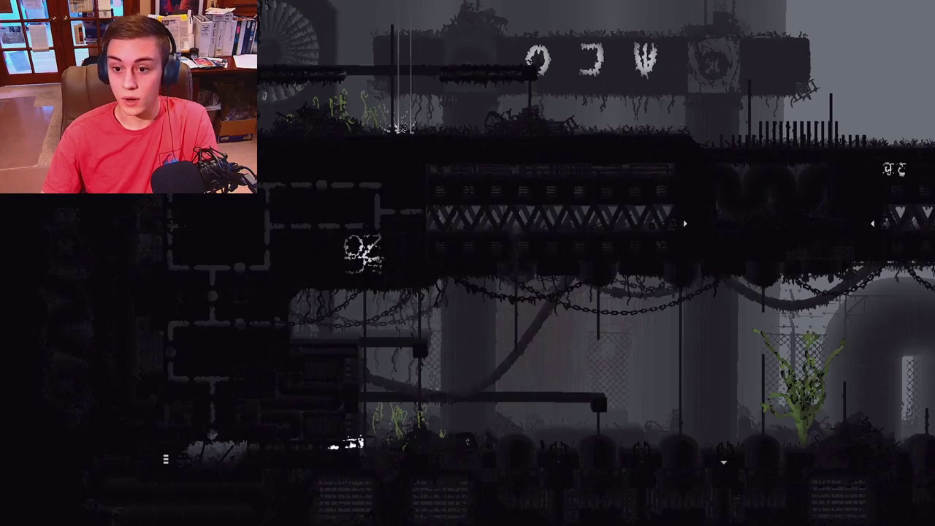
key(Right)
key(Up)
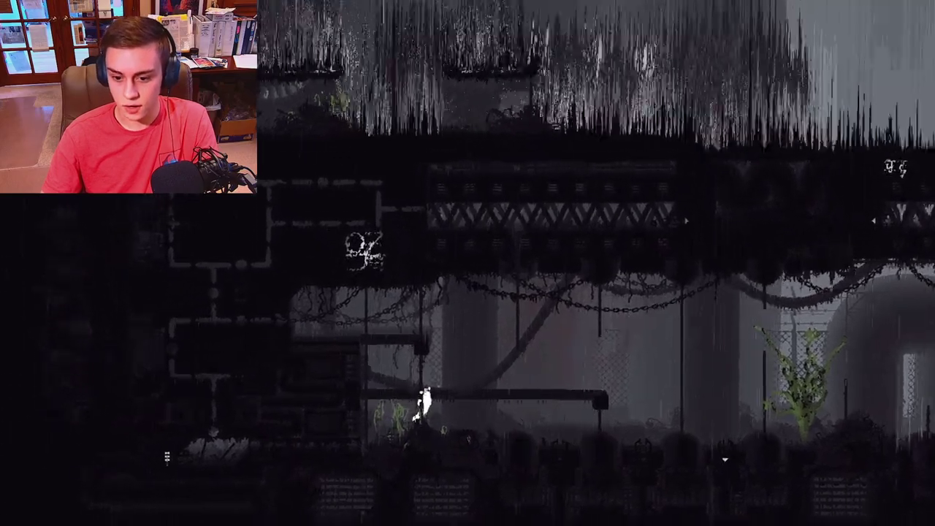
Travel right along the horizontal pole, drop off its end, and enter the next room
key(Right)
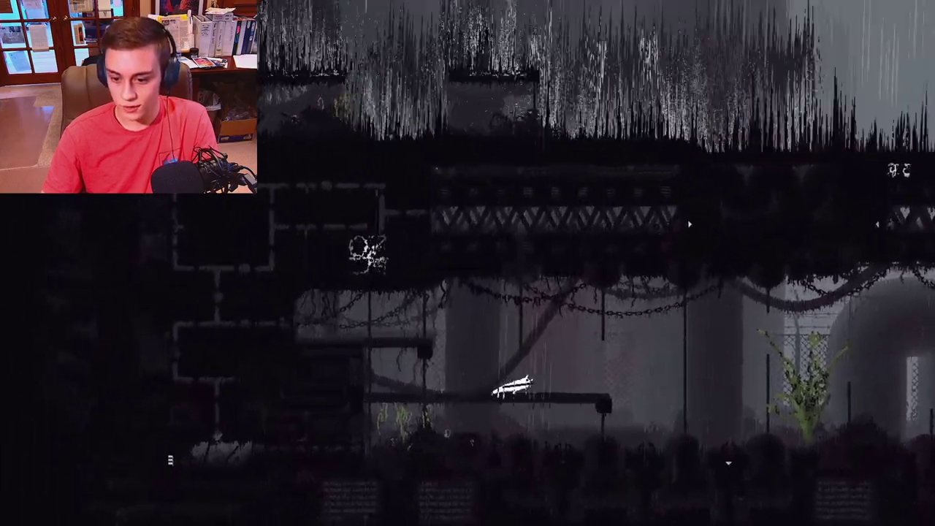
key(Right)
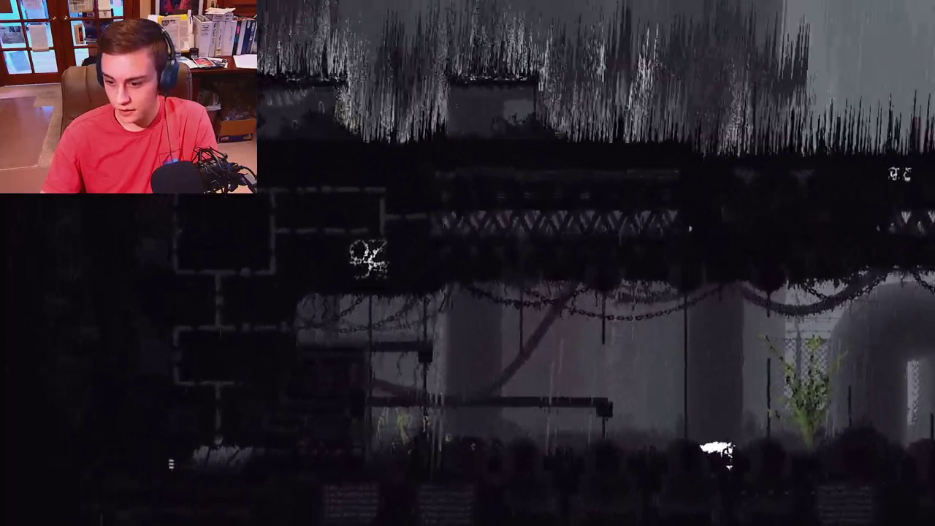
key(Right)
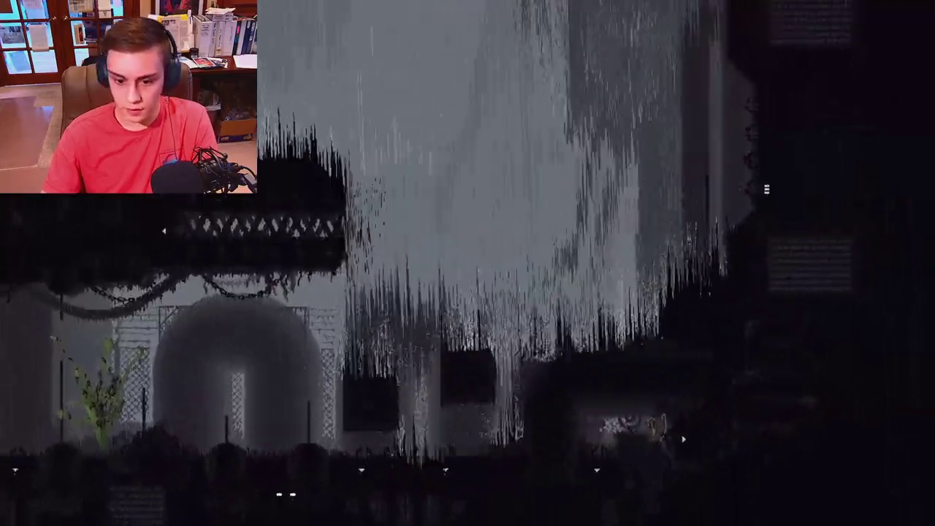
key(Right)
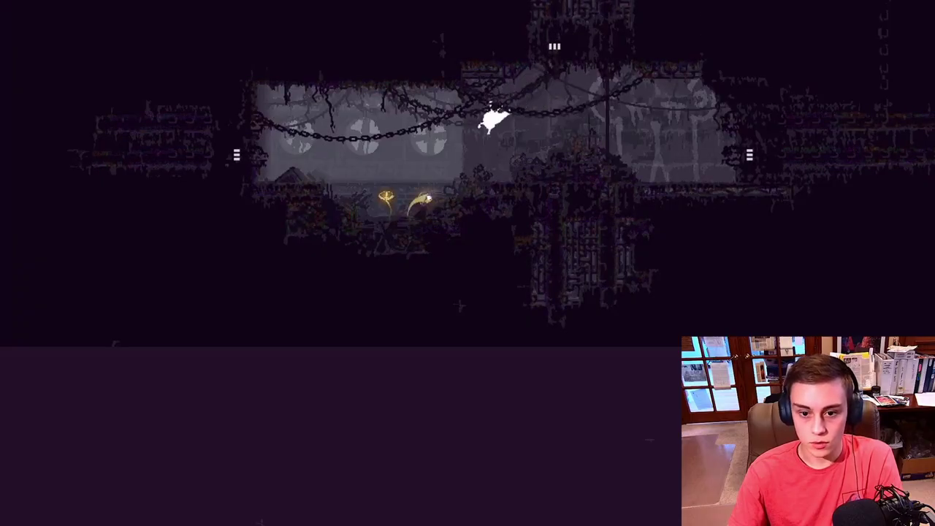
Cross the chamber via the upper ledge and hanging lamp, then run right past the lizard
key(Left)
key(Right)
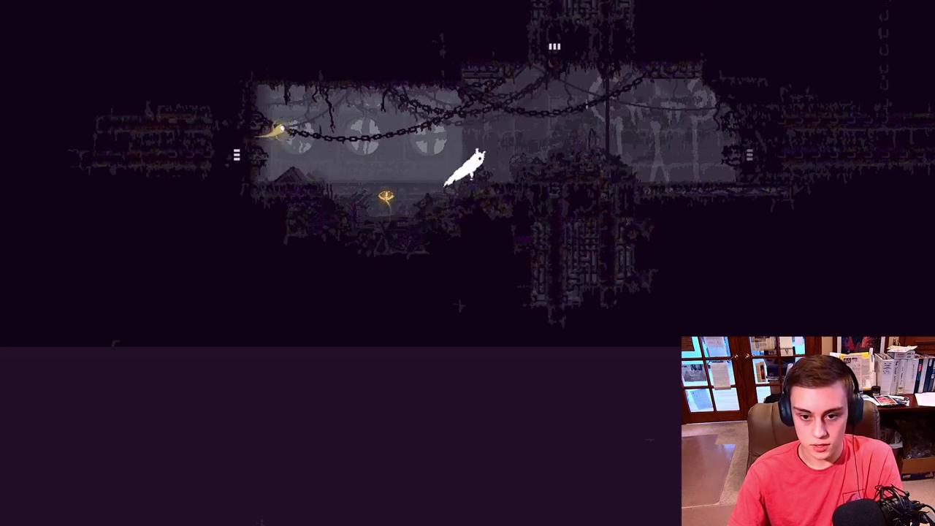
key(Right)
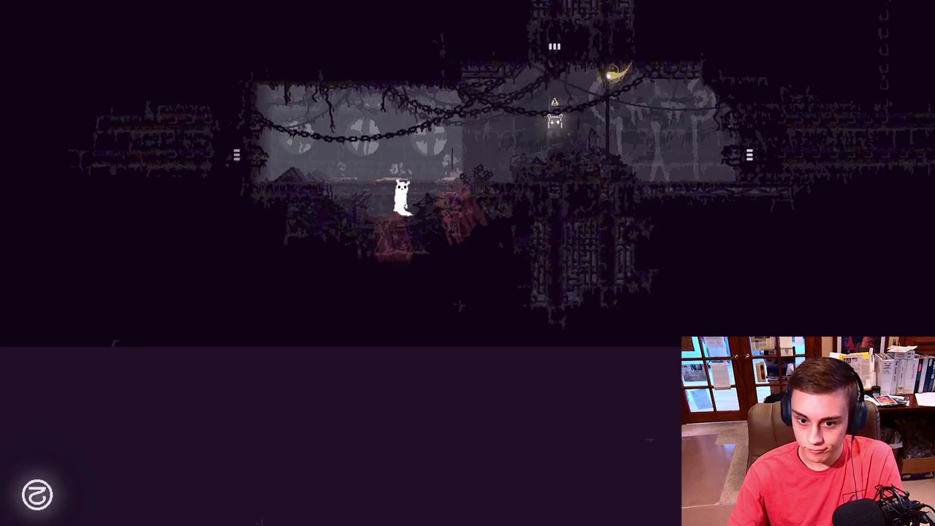
key(space)
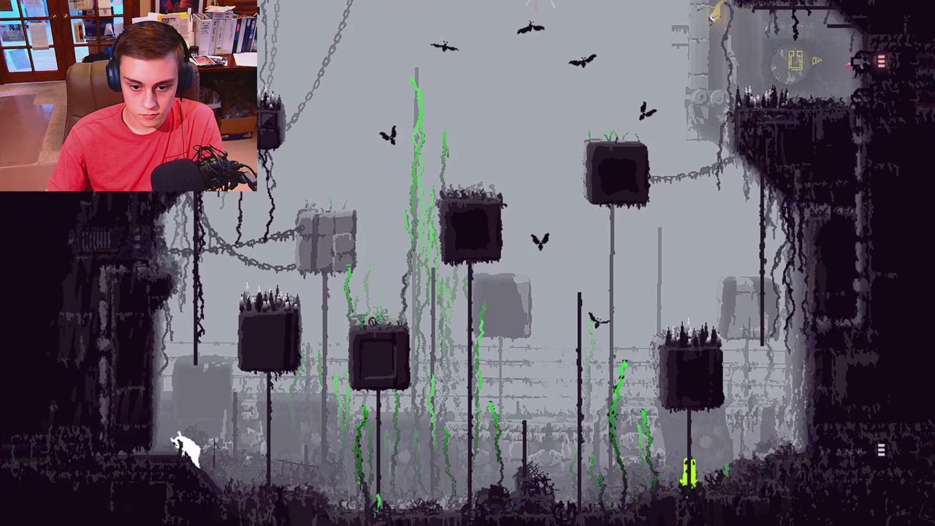
key(Right)
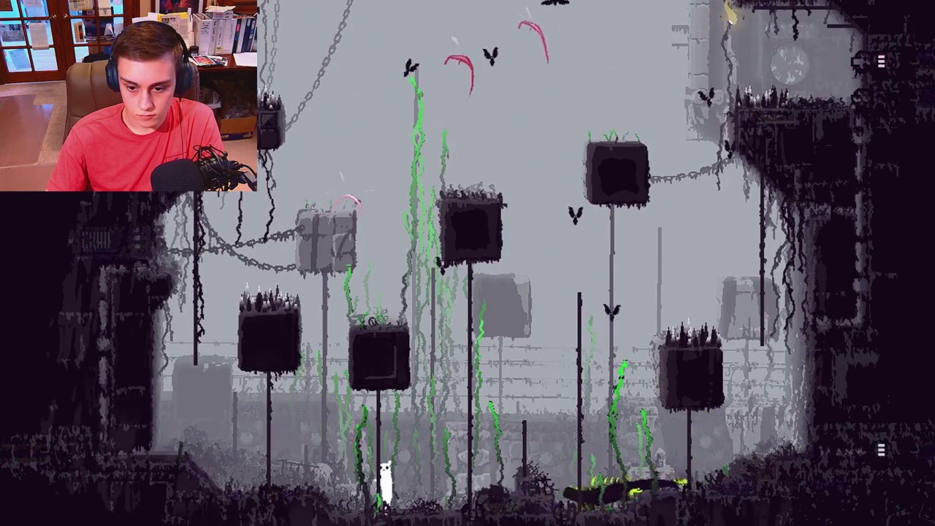
key(Right)
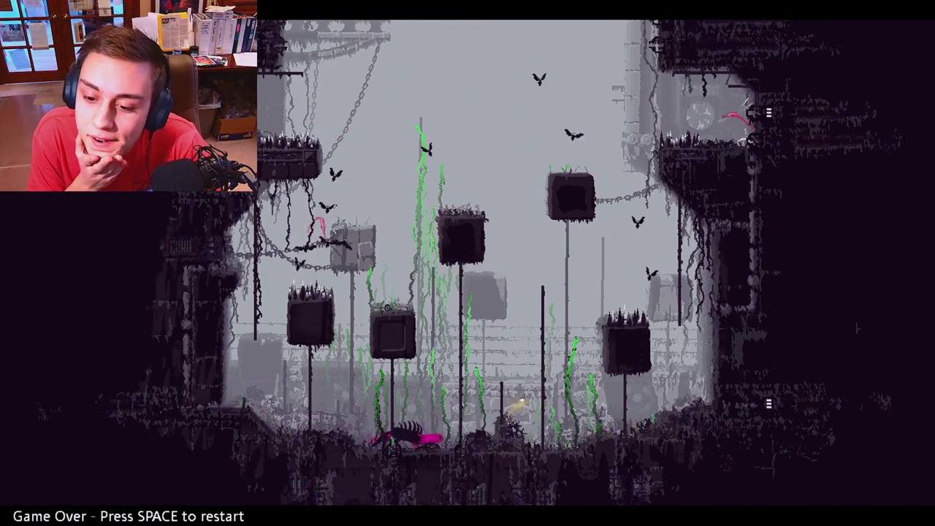
Dismiss the Game Over screen with Space to respawn in the shelter
key(space)
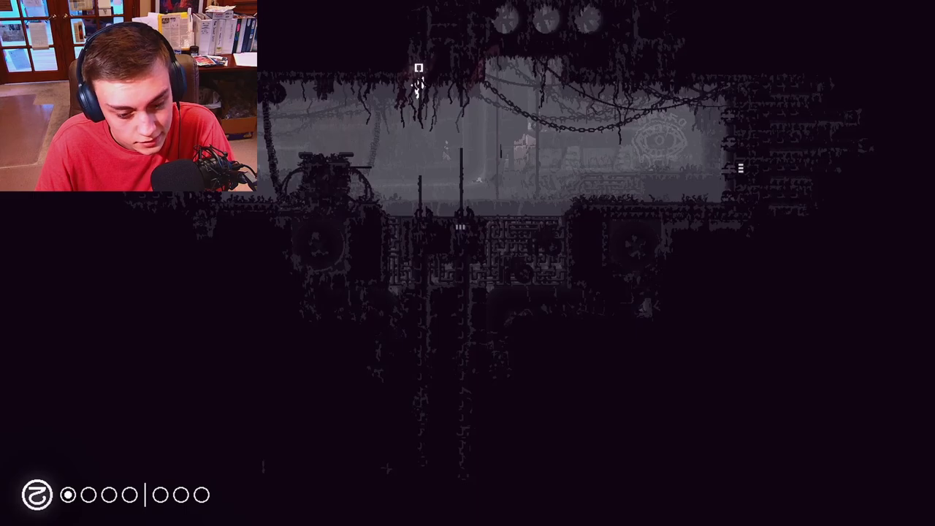
Crawl right from the shelter into the vine shaft, climb its pole, then pause
key(Down)
key(Right)
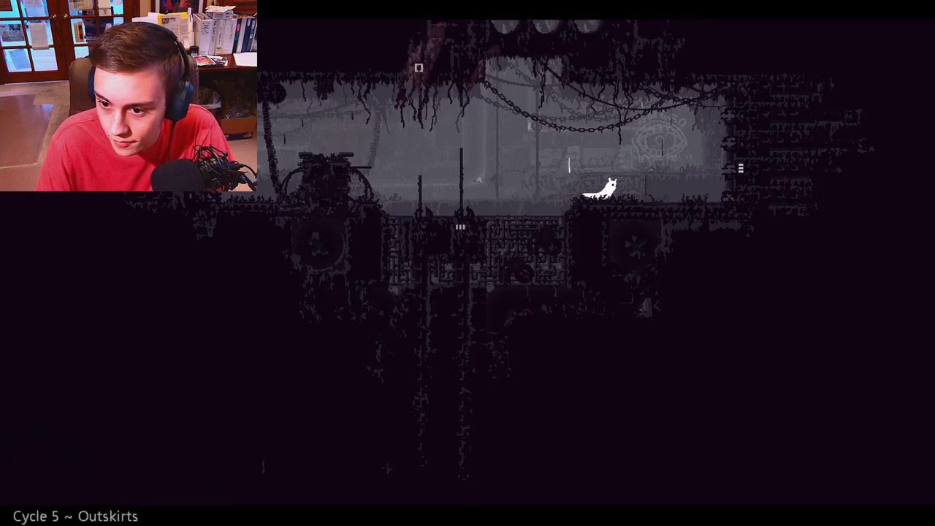
key(Right)
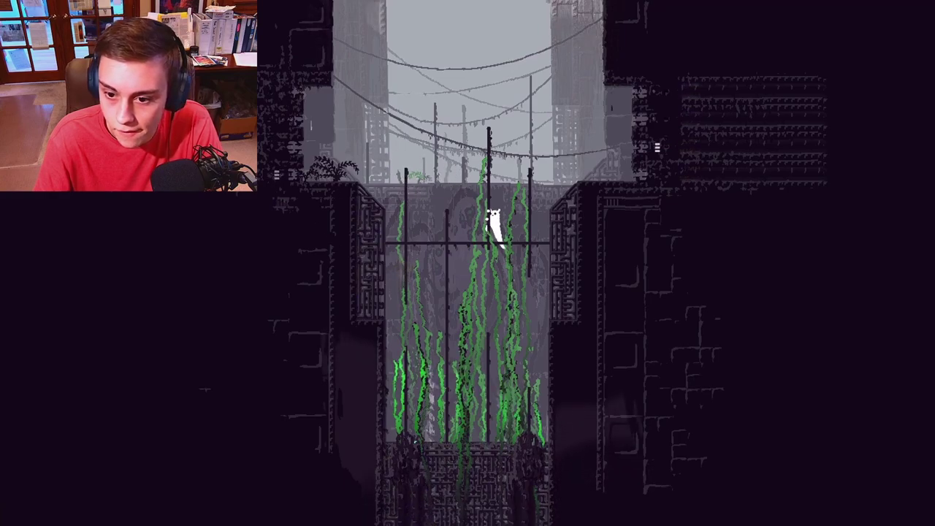
key(Up)
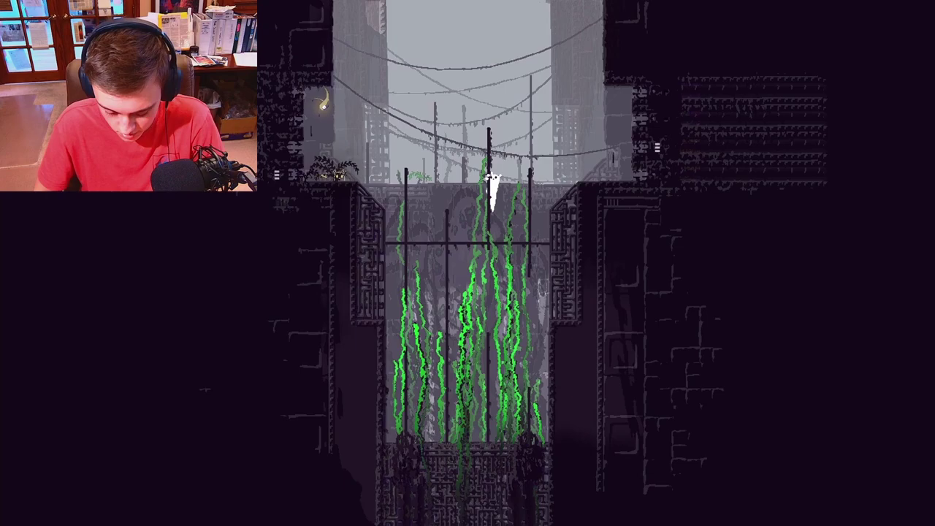
key(Escape)
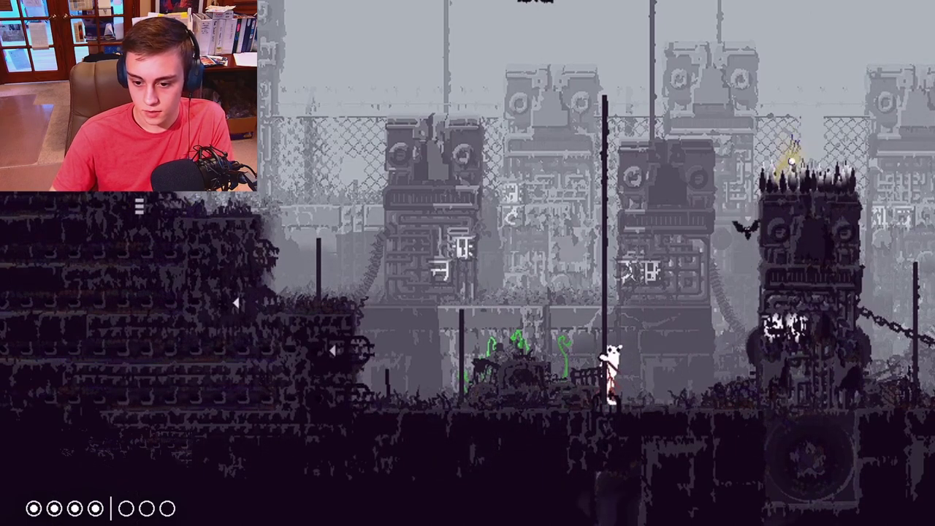
Move right, climb back up the left pole, leap off it, and climb the next pole
key(Right)
key(Left)
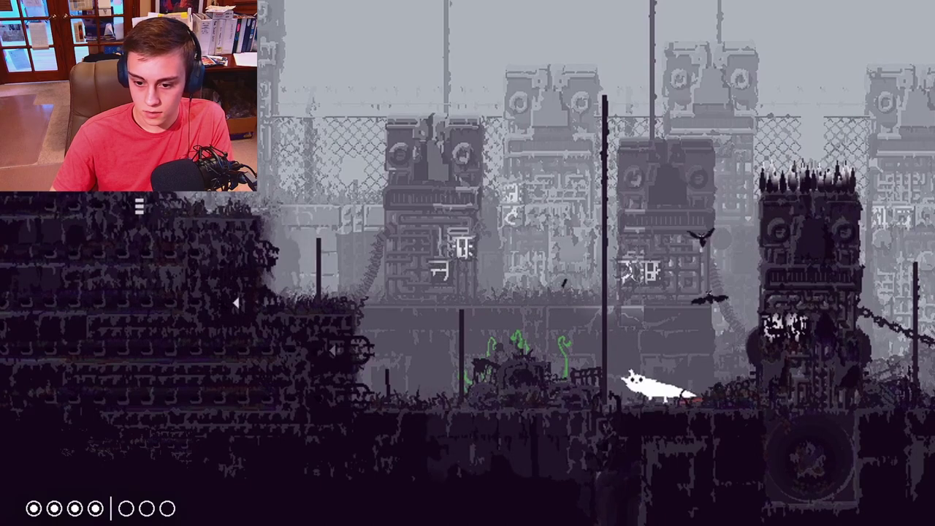
key(Up)
key(Up)
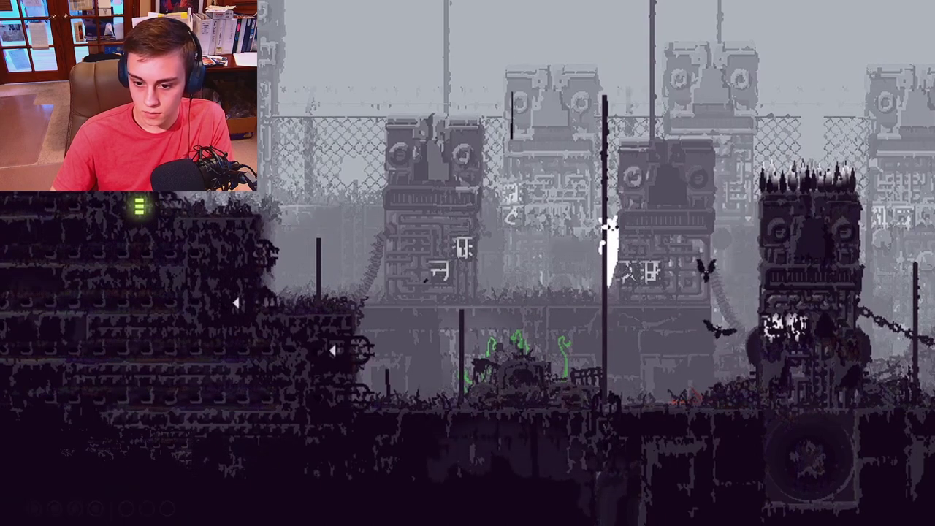
key(z)
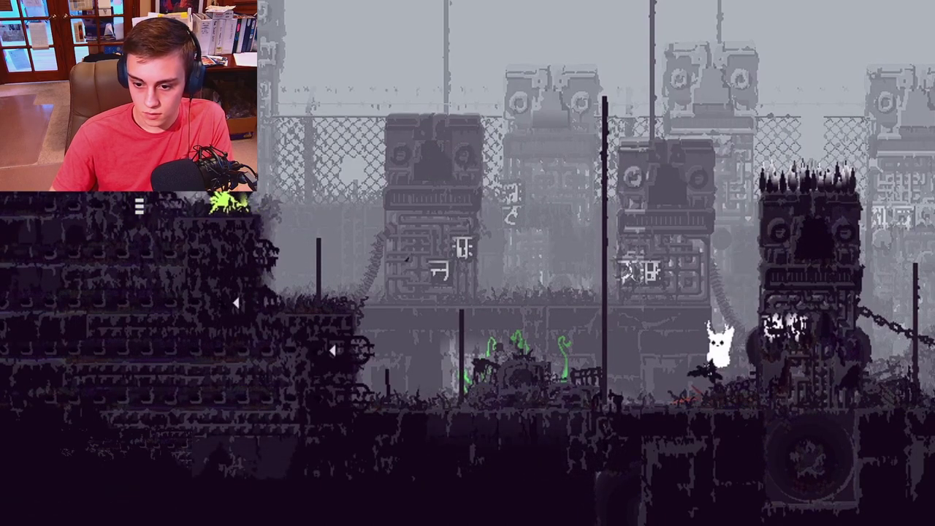
key(Left)
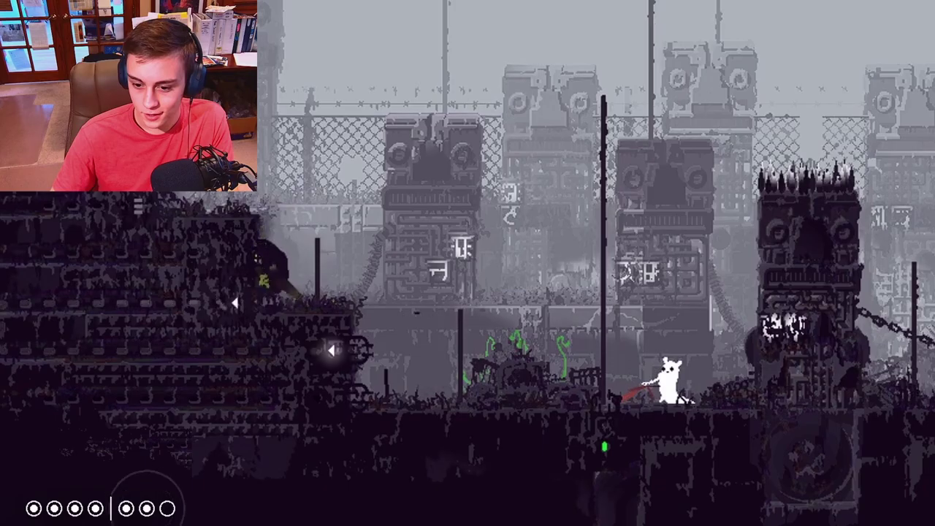
key(Left)
key(Up)
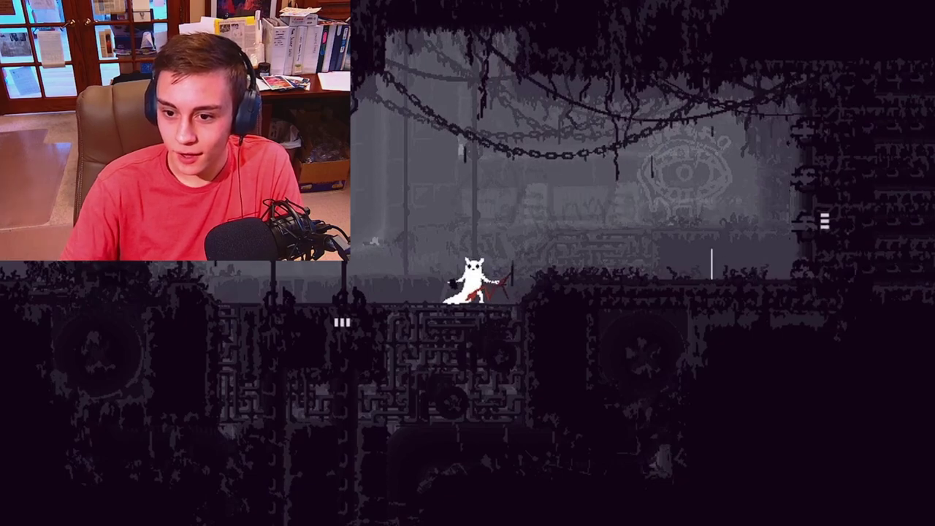
Grab the left pole, climb and leap off it, and pull up onto the high right ledge
key(Right)
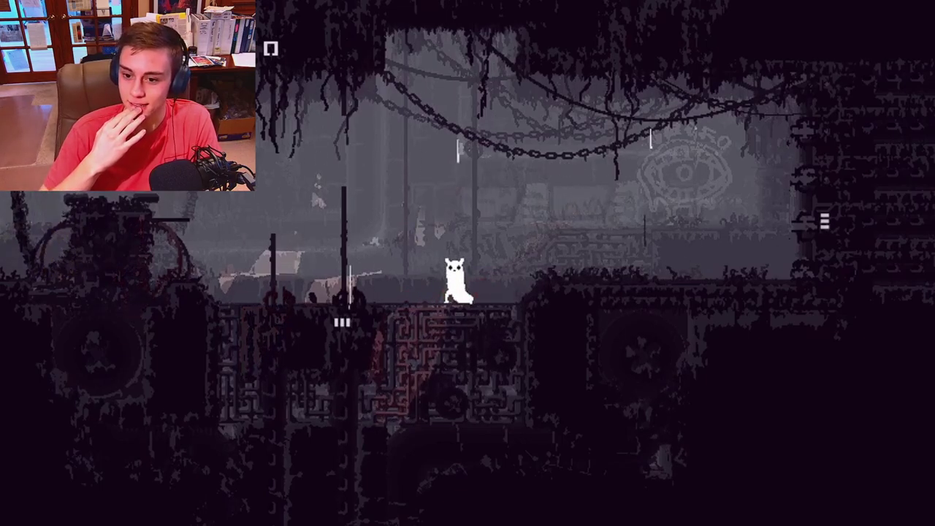
key(Left)
key(Up)
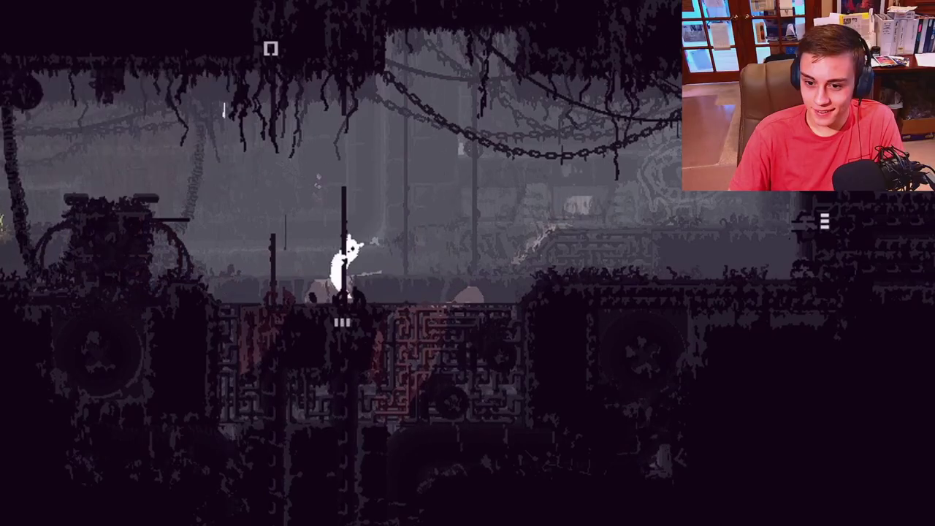
key(Up)
key(Left)
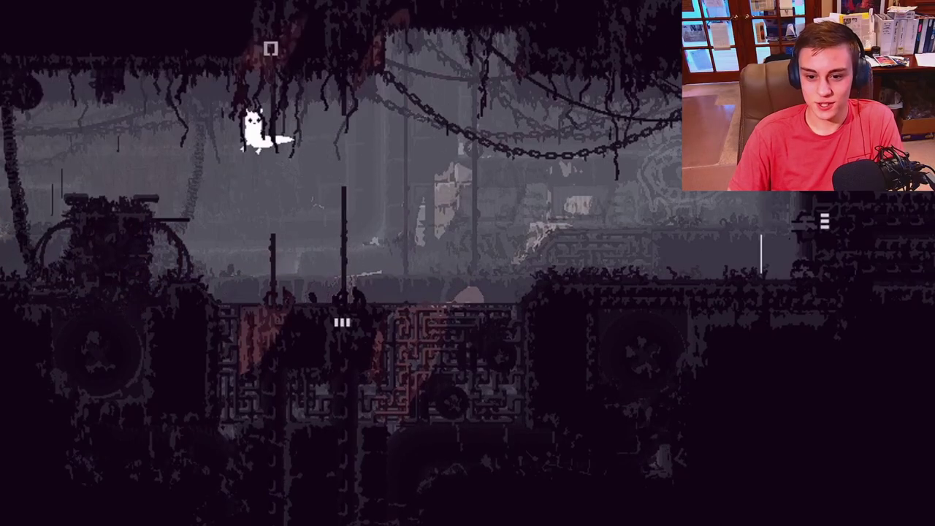
key(Right)
key(z)
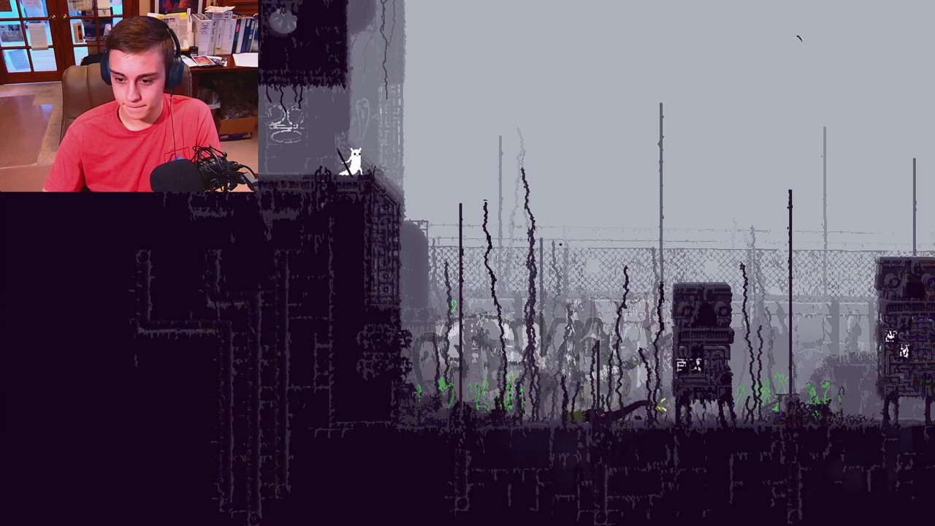
Move right along the ledge and climb the pole into the next room
key(Right)
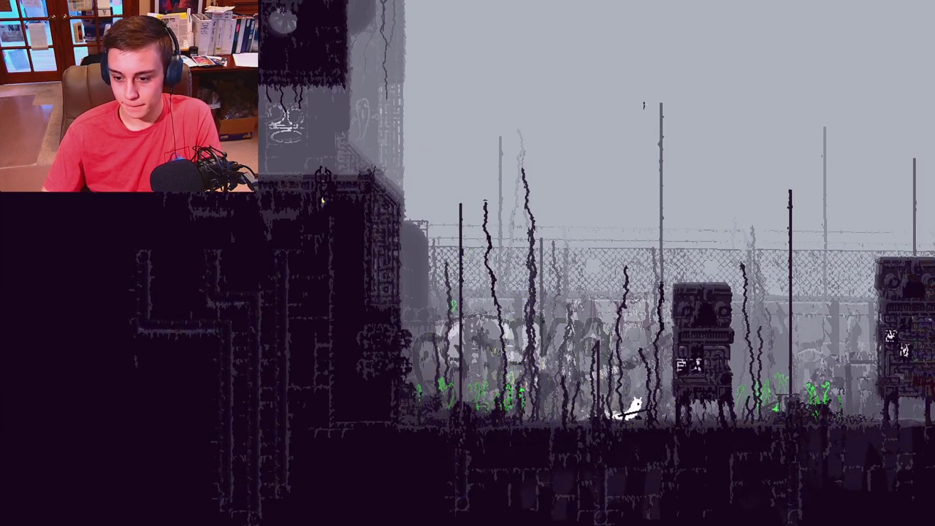
key(Up)
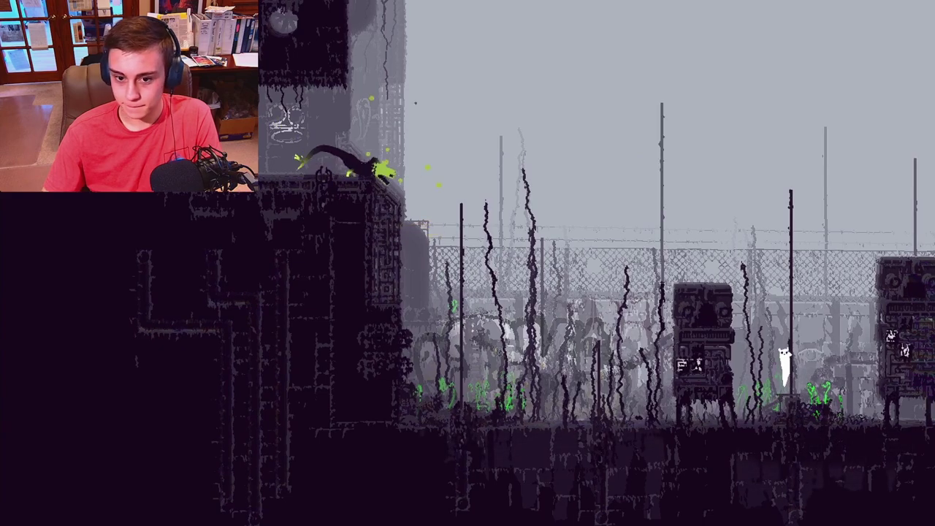
key(Up)
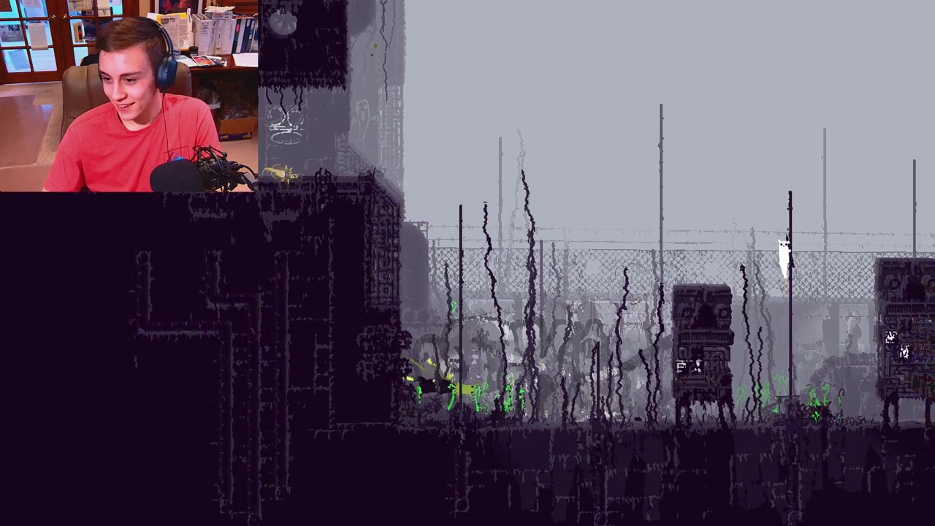
key(Right)
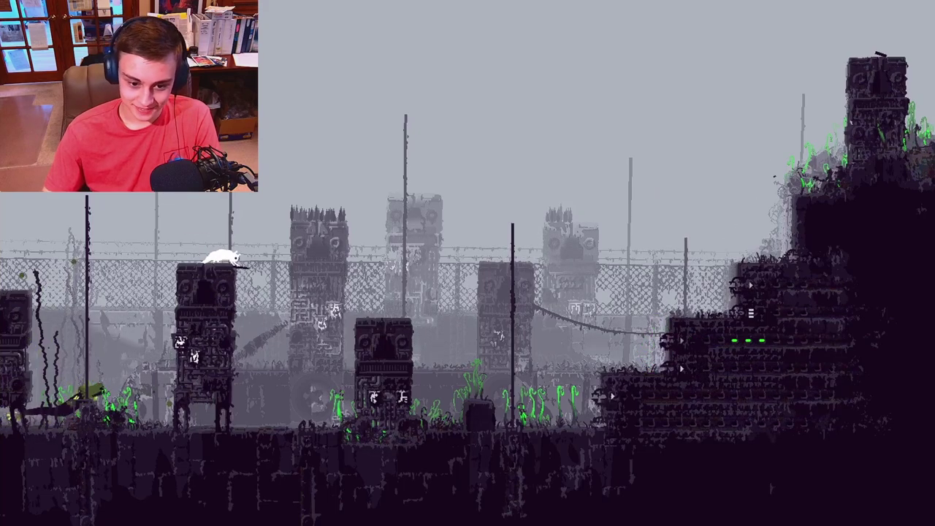
Leap onto a pillar top and crouch there holding the spear
key(Right)
key(z)
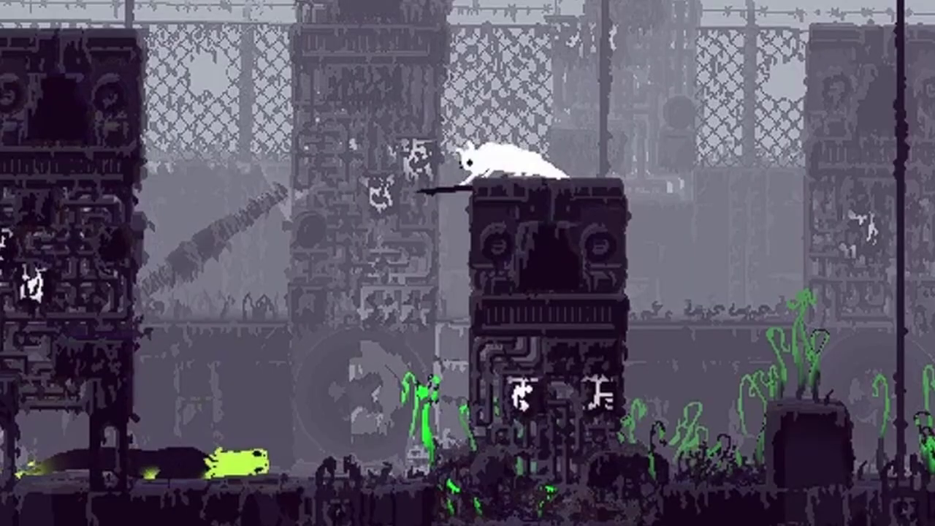
key(Up)
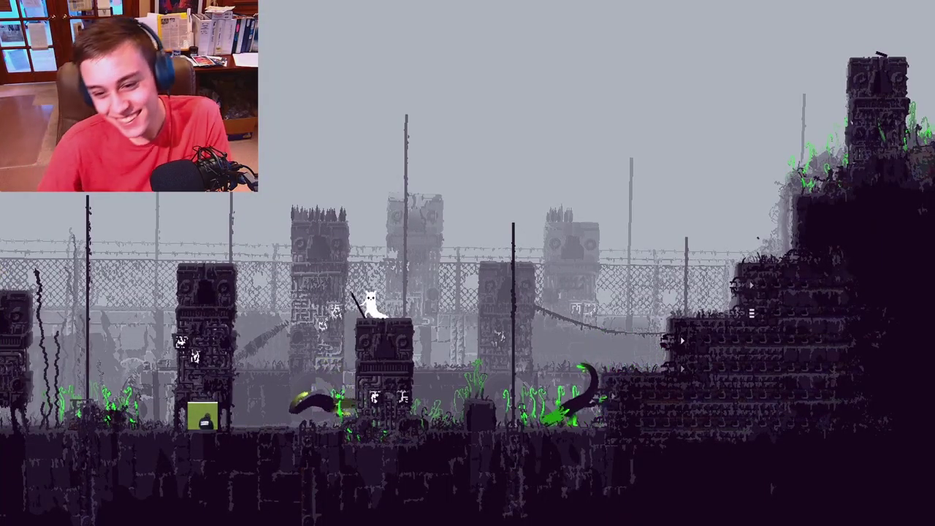
key(Right)
key(Right)
key(Down)
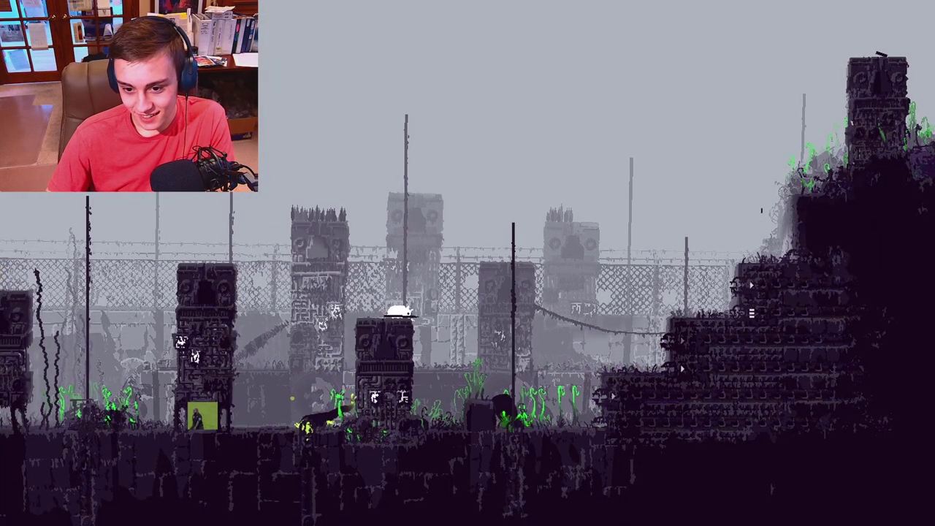